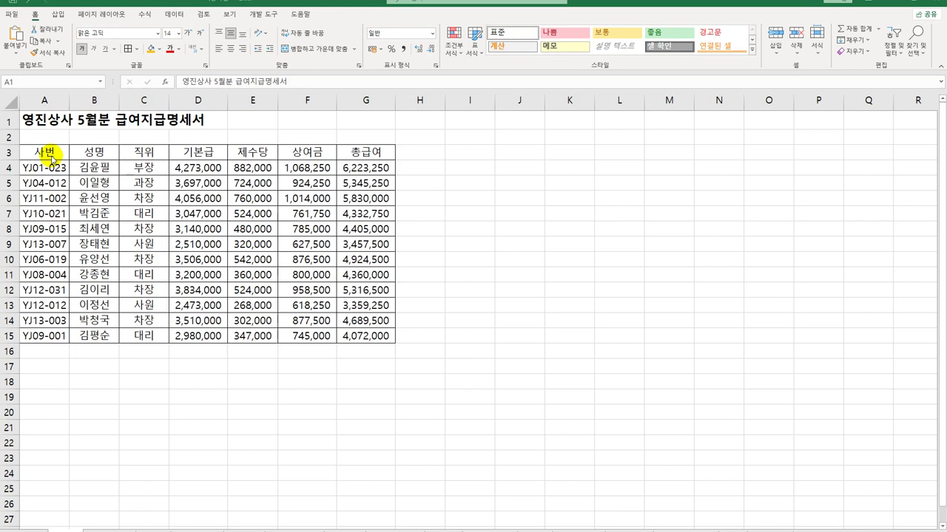
left_click(69, 169)
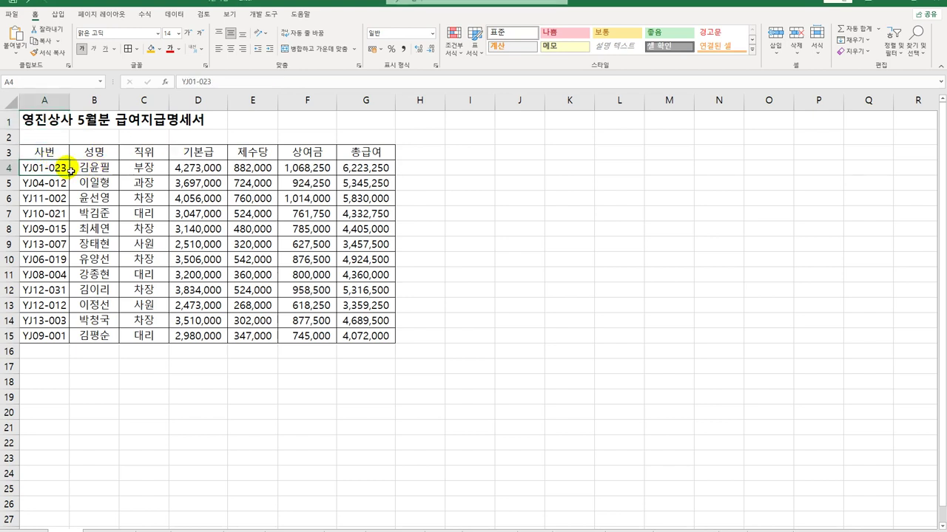
mouse_move(69, 169)
left_mouse_down()
mouse_move(338, 290)
mouse_move(358, 339)
left_mouse_up()
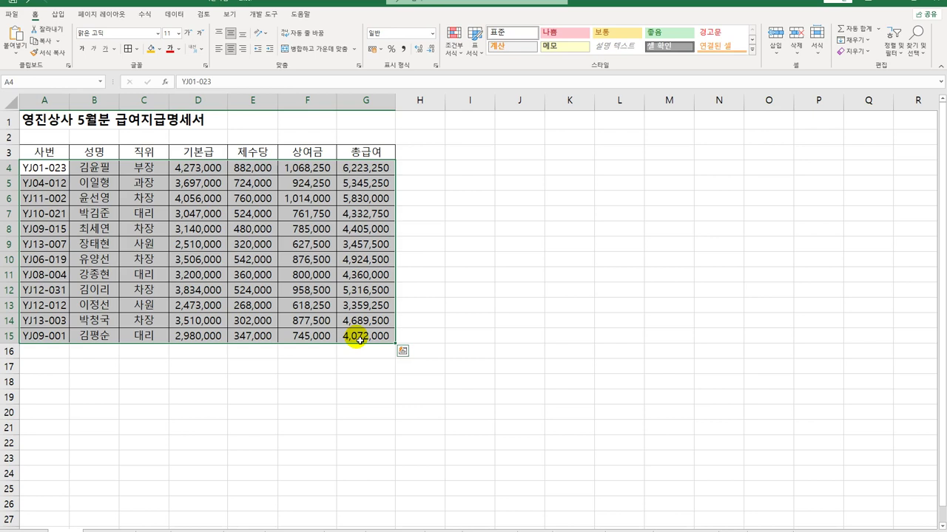
left_click(433, 306)
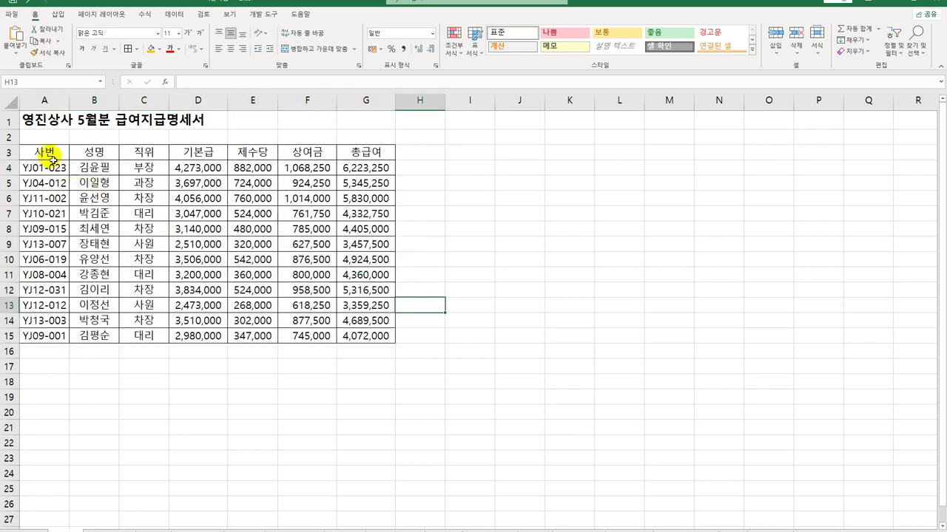
left_click_drag(46, 154, 354, 153)
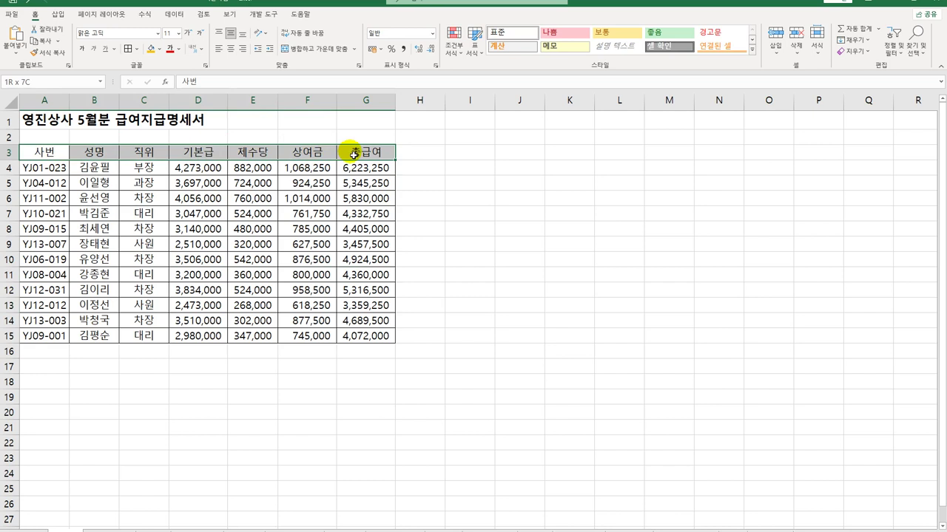
mouse_move(44, 169)
left_mouse_down()
mouse_move(316, 303)
mouse_move(369, 343)
mouse_move(96, 183)
mouse_move(43, 170)
left_mouse_up()
left_click(450, 323)
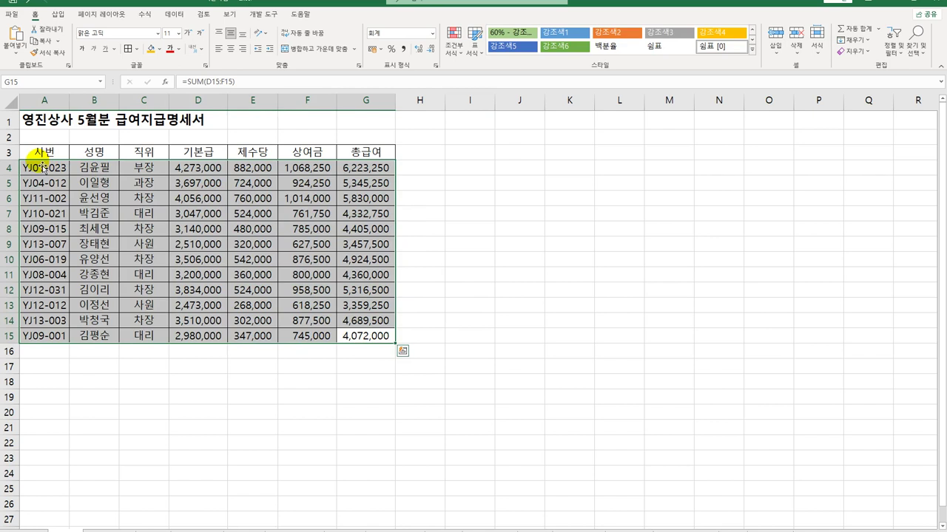
left_click(43, 176)
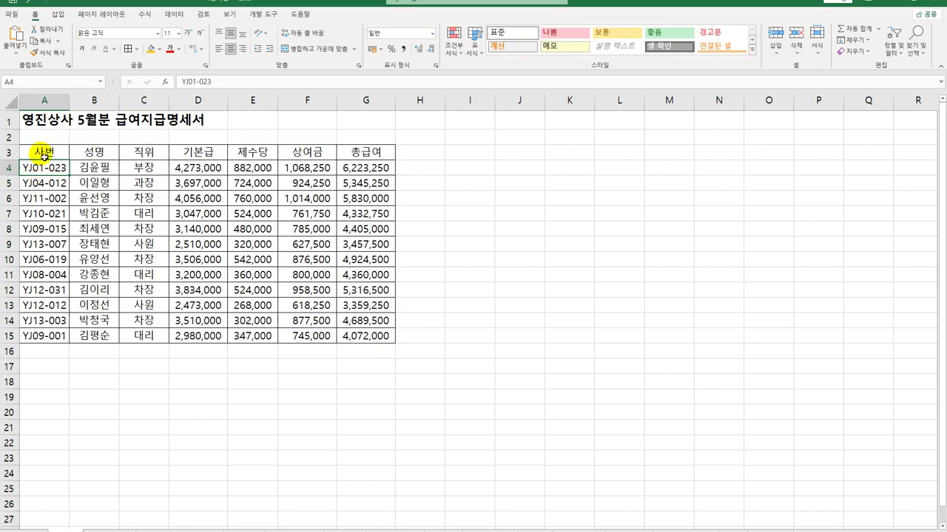
Start a new conditional formatting rule for the payroll data A4:G15 that uses a formula to determine the cells to format
left_click_drag(54, 170, 363, 344)
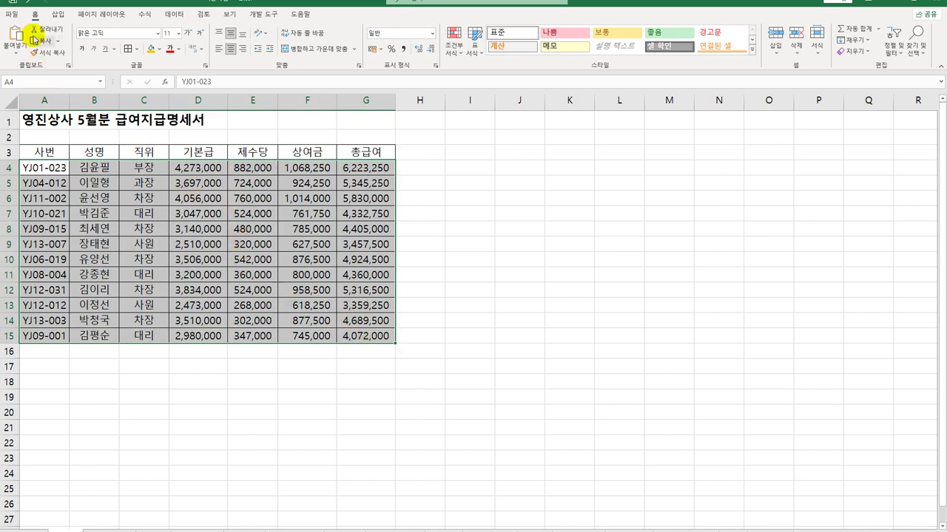
left_click(455, 52)
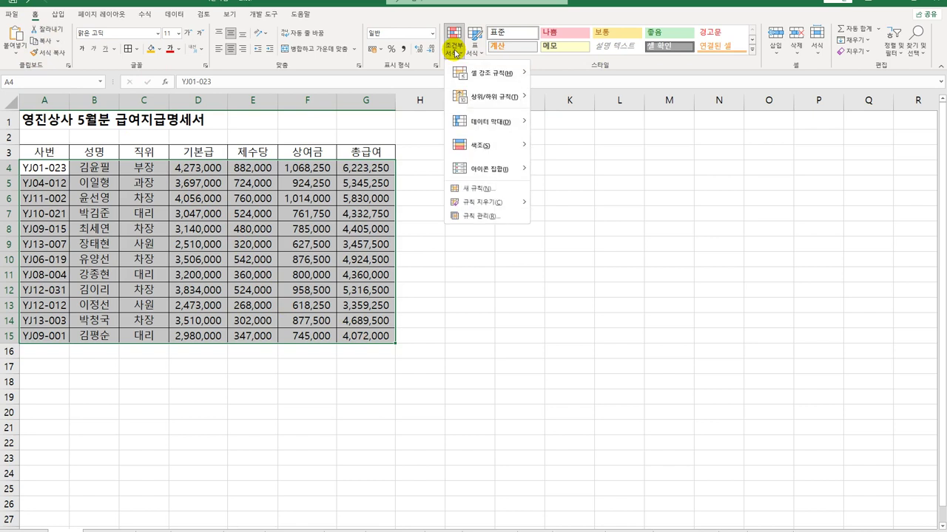
left_click(473, 194)
left_click_drag(571, 148, 488, 122)
left_click(482, 200)
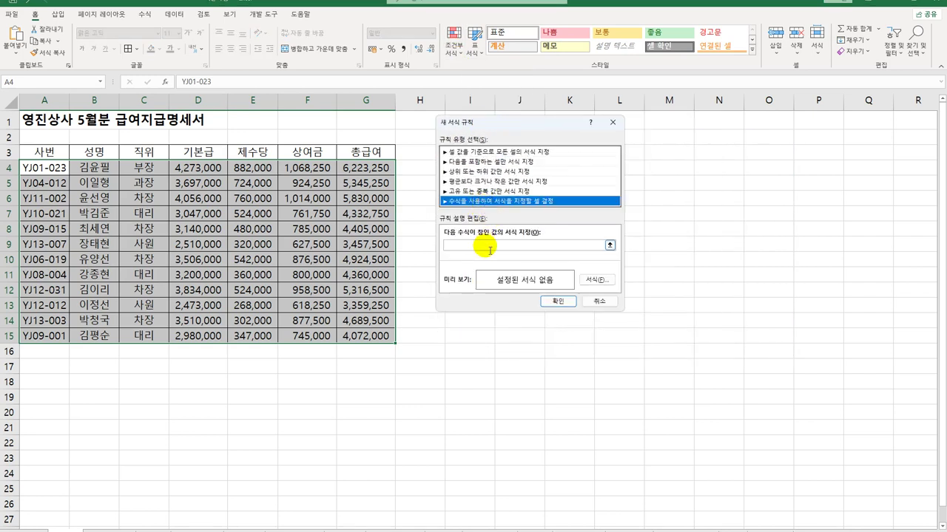
left_click(488, 246)
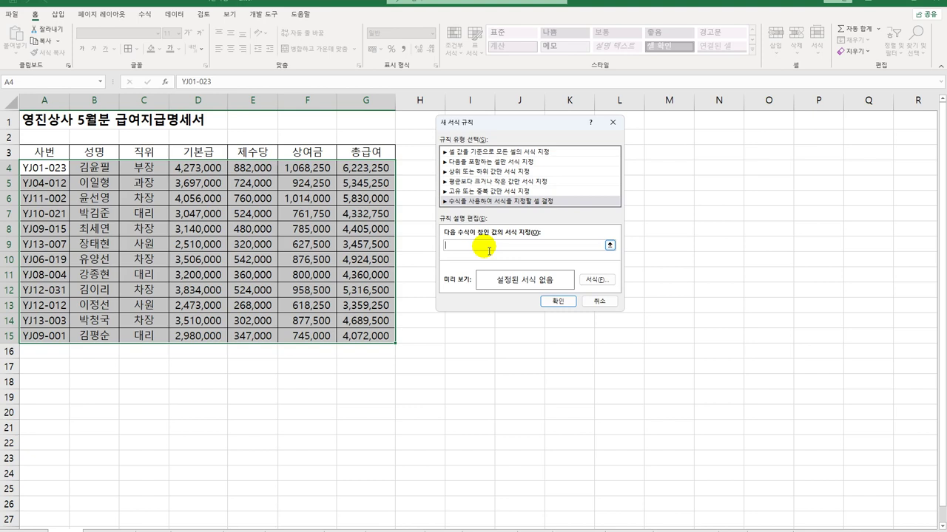
Begin the rule's AND formula with the condition that the position equals 차장, keeping only the column absolute: =AND($C4="차장",
type("=AND(")
key("Tab")
left_click(488, 248)
type("(")
left_click(152, 170)
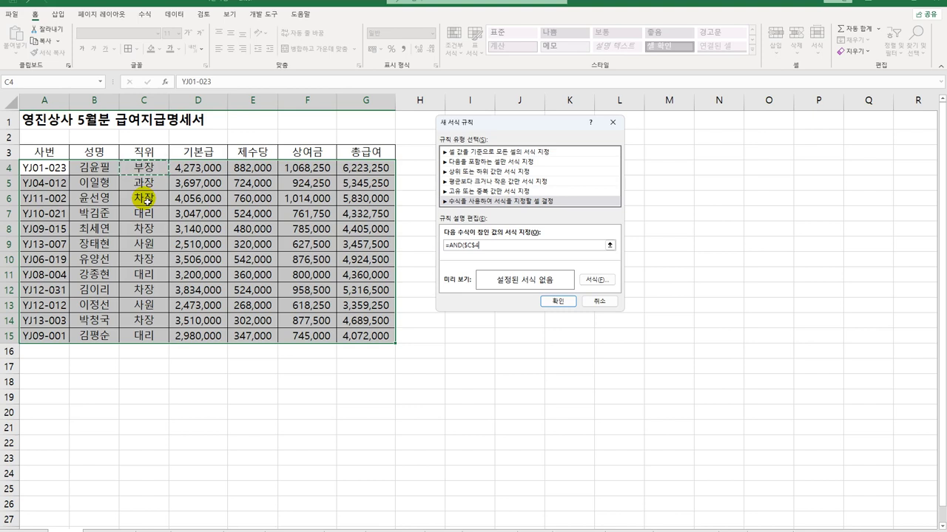
left_click(474, 246)
key("BackSpace")
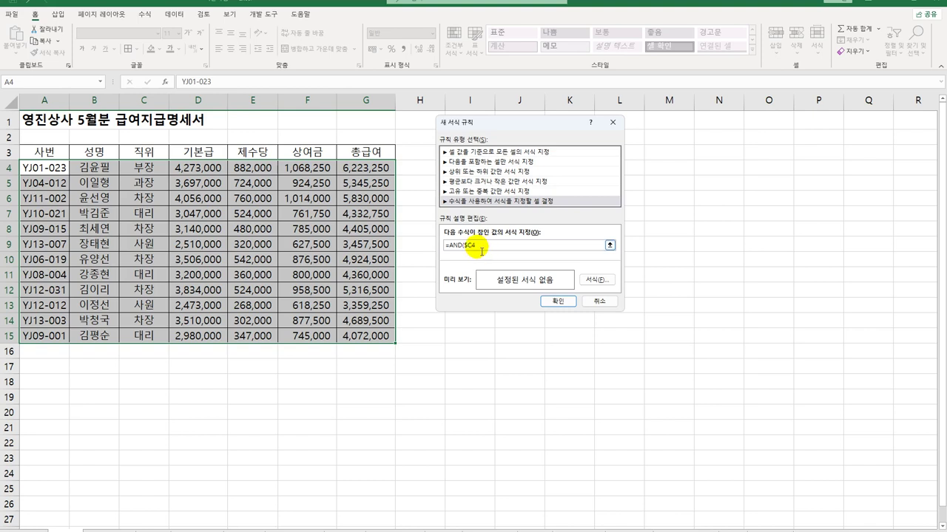
type("=\"차장\",")
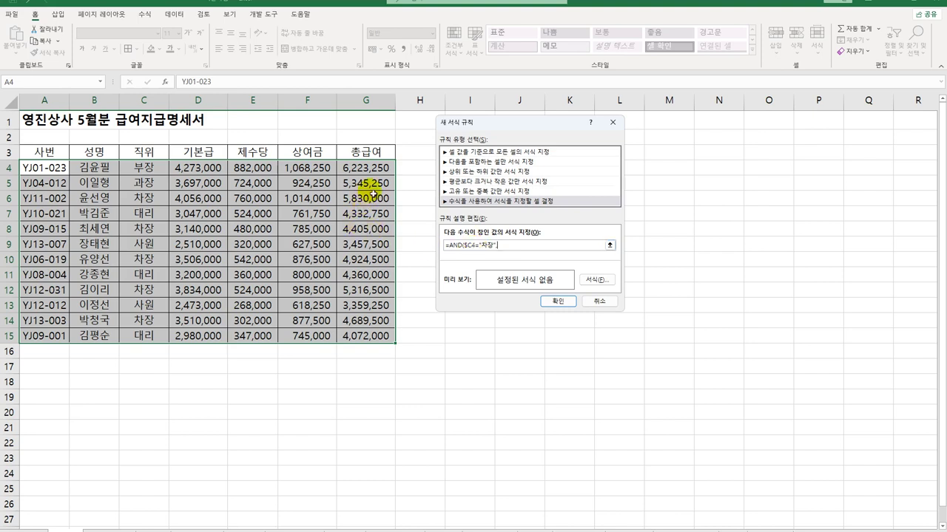
Add the second condition that total pay is below 5,000,000, with only the column absolute, completing =AND($C4="차장",$G4<5000000)
left_click(372, 168)
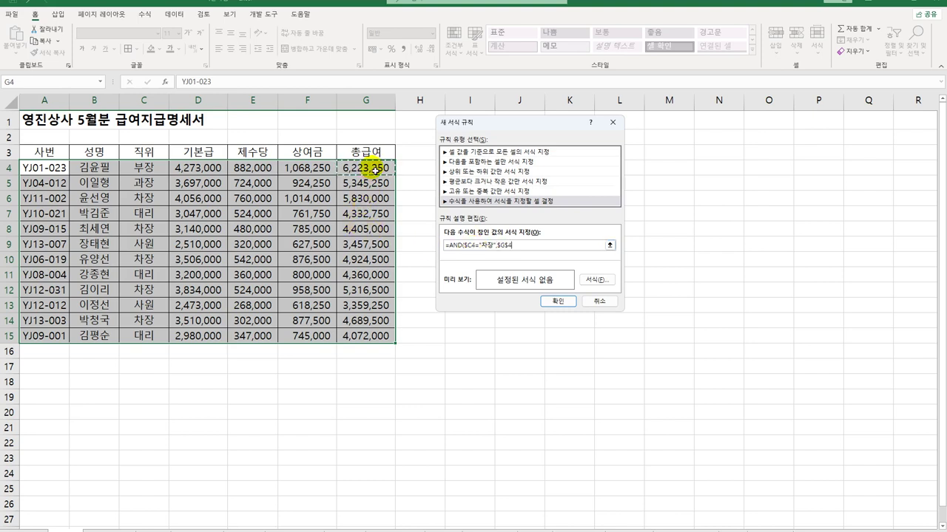
left_click(509, 252)
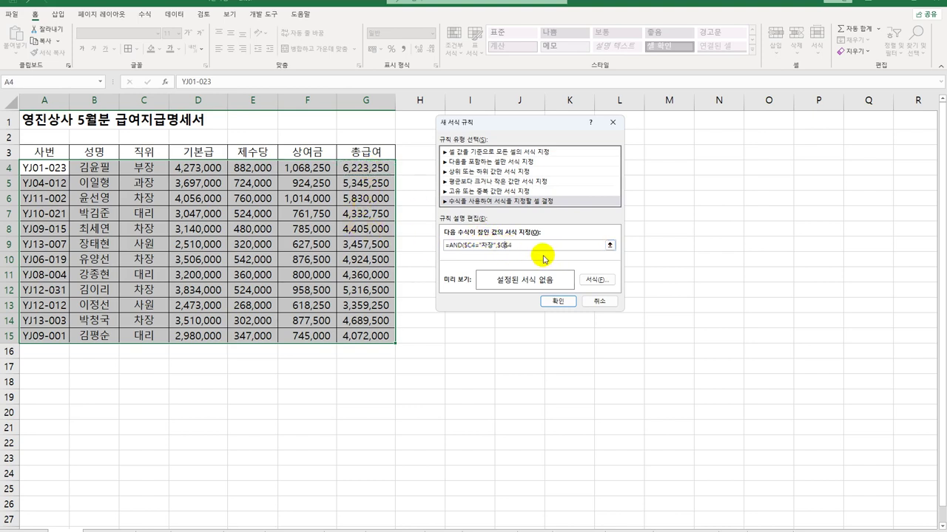
key("Left")
key("BackSpace")
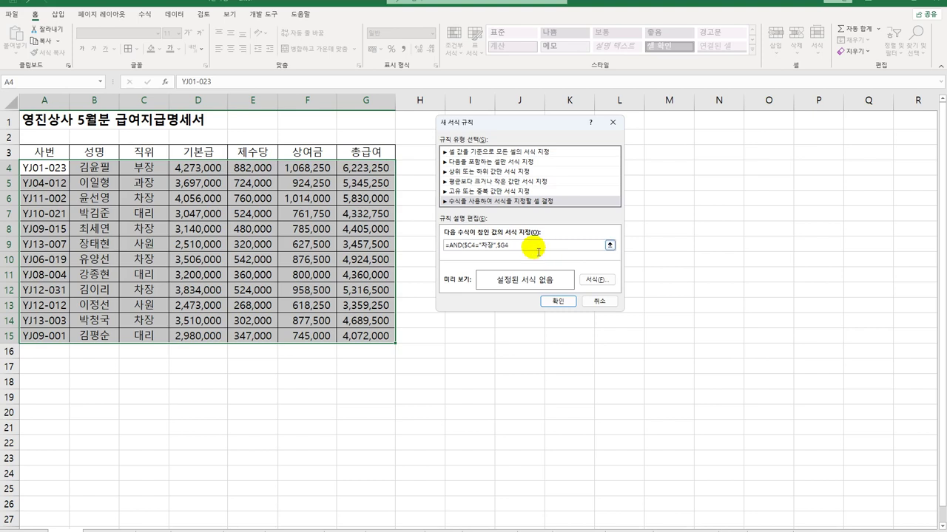
type("<5000000")
Set the rule's font format to bold (굵게) and standard red, and apply the rule to the payroll data
left_click(599, 280)
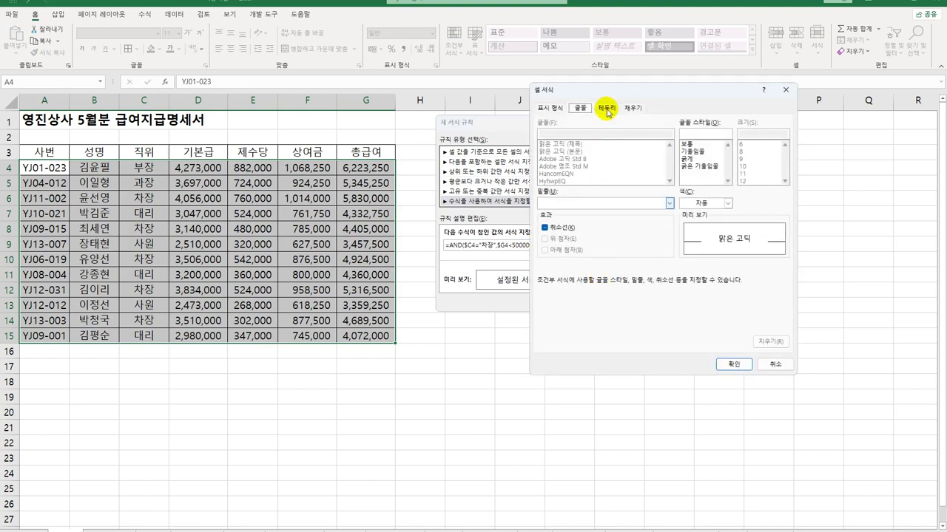
left_click_drag(611, 95, 652, 154)
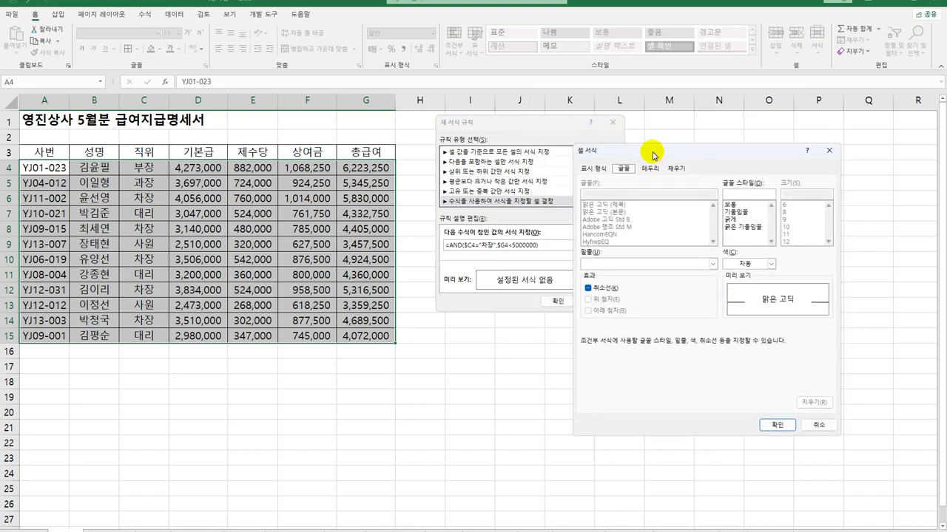
left_click(736, 220)
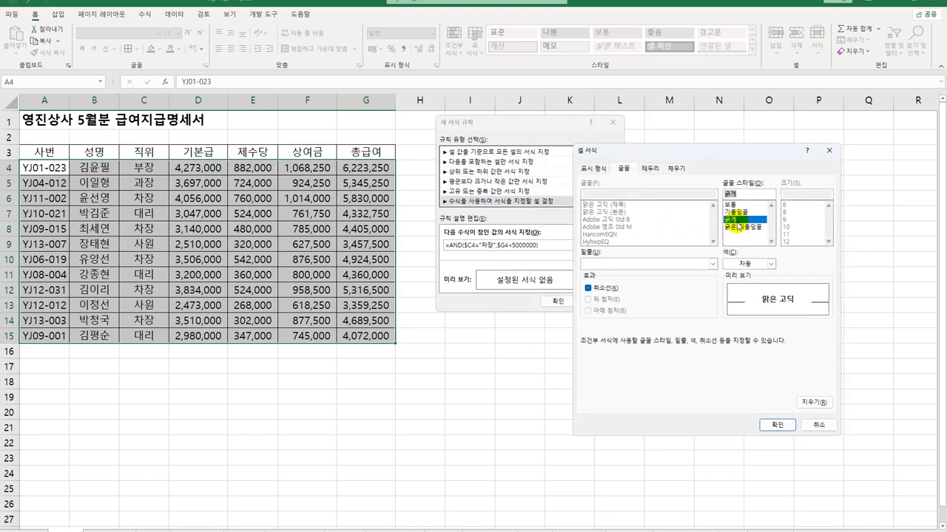
left_click(766, 265)
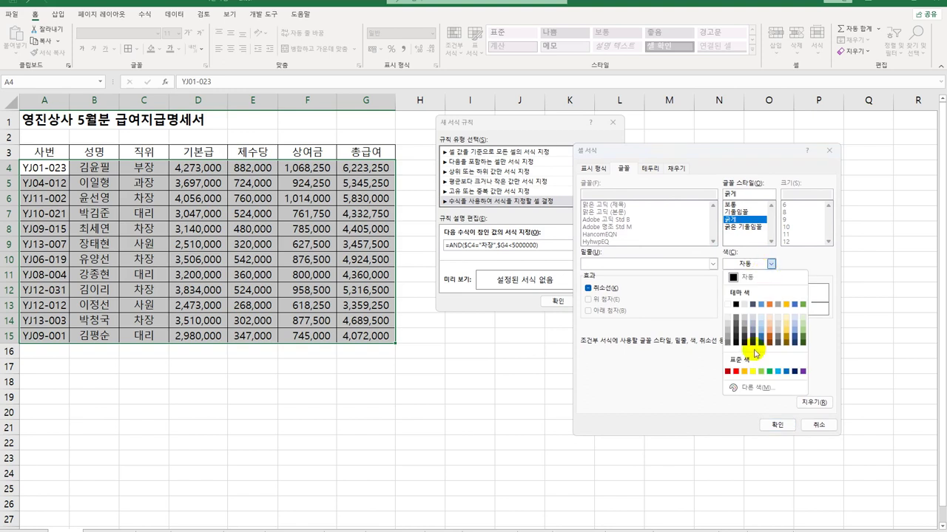
left_click(735, 371)
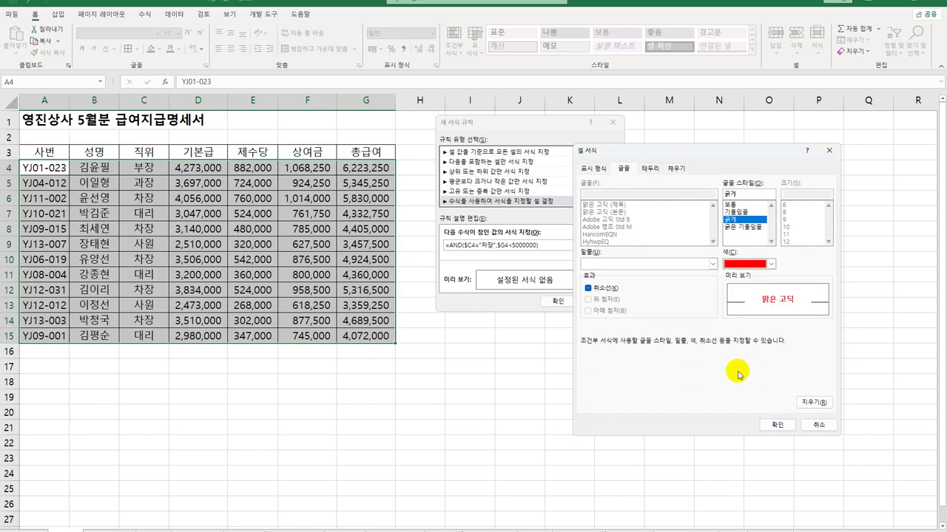
left_click(777, 424)
left_click(554, 302)
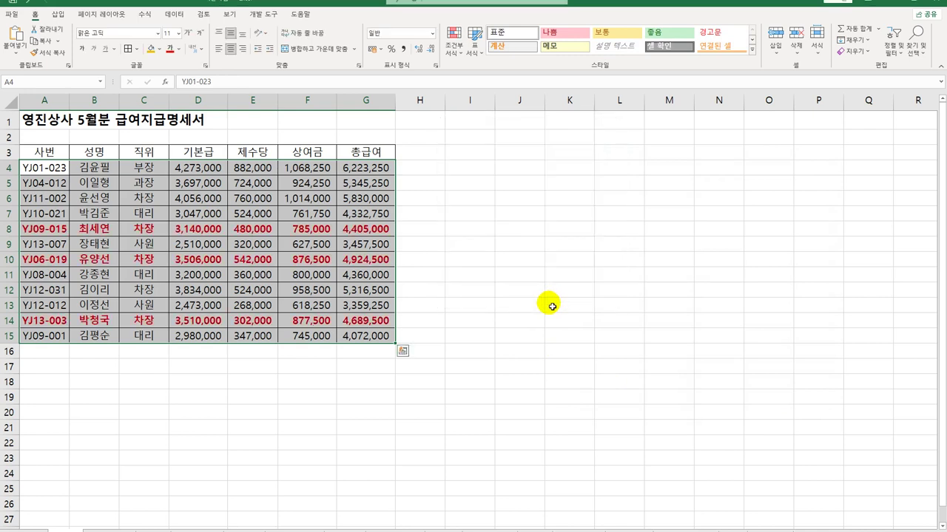
left_click(536, 321)
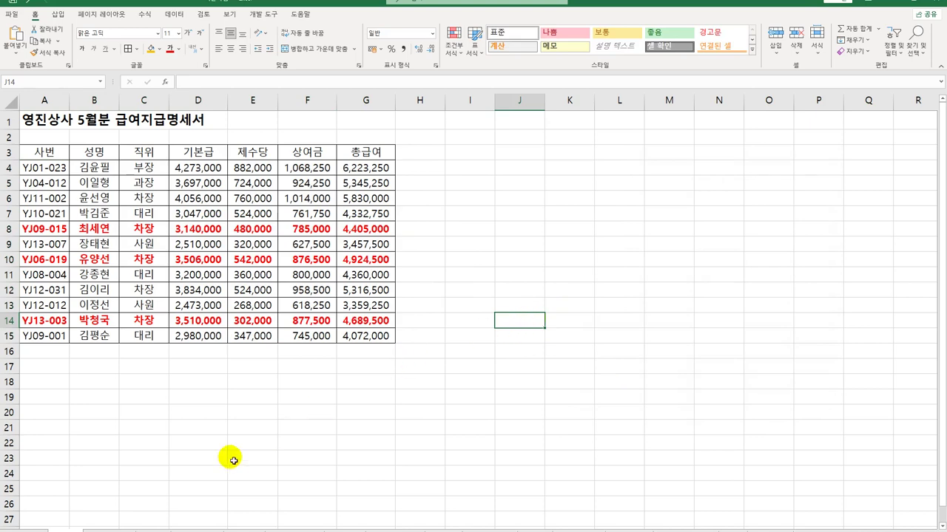
Compare the formatted payroll table with the finished version on the neighbouring sheet
left_click(106, 529)
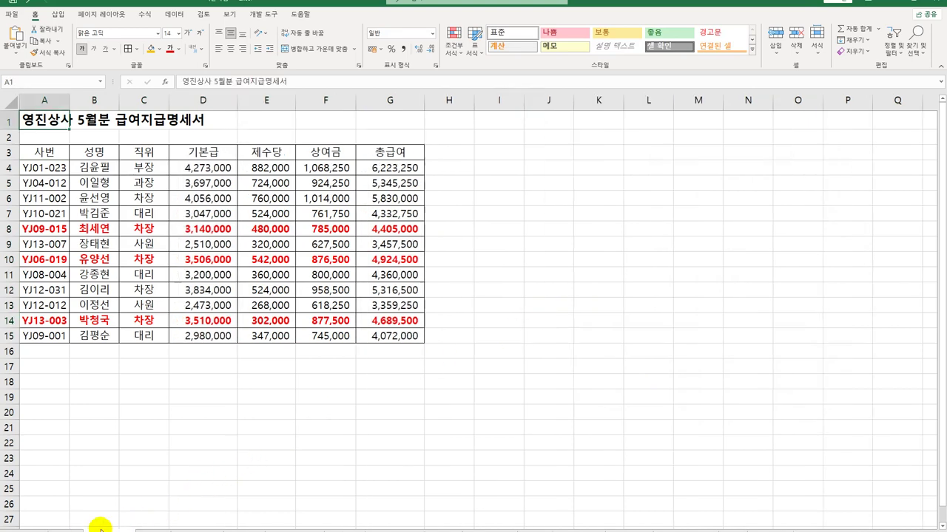
left_click(45, 529)
left_click(107, 529)
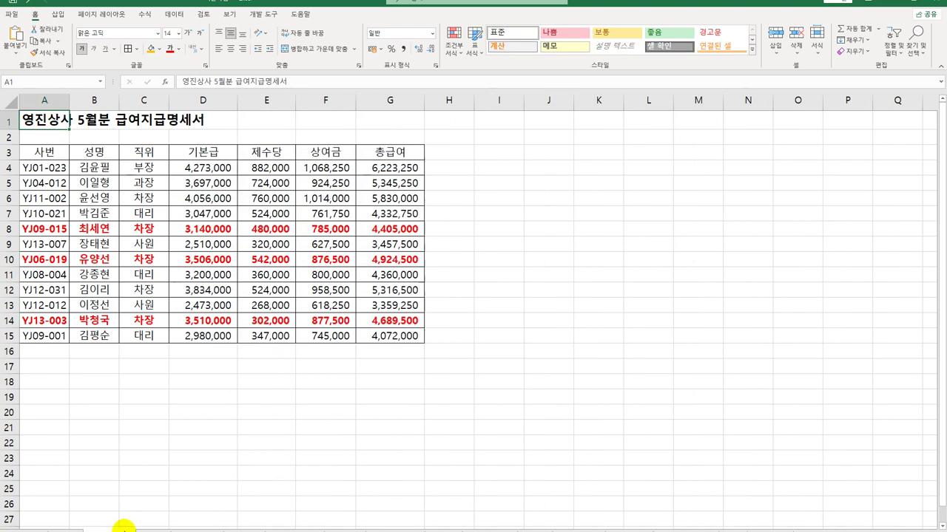
On the 상공초 체험 일정 sheet, start a new formula-based conditional formatting rule for the data A4:F14
left_click(141, 530)
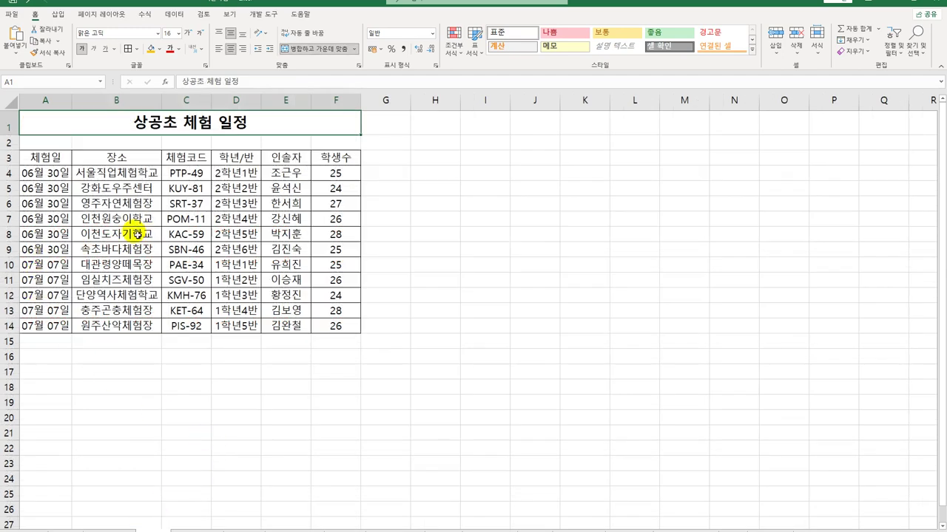
left_click_drag(49, 177, 333, 326)
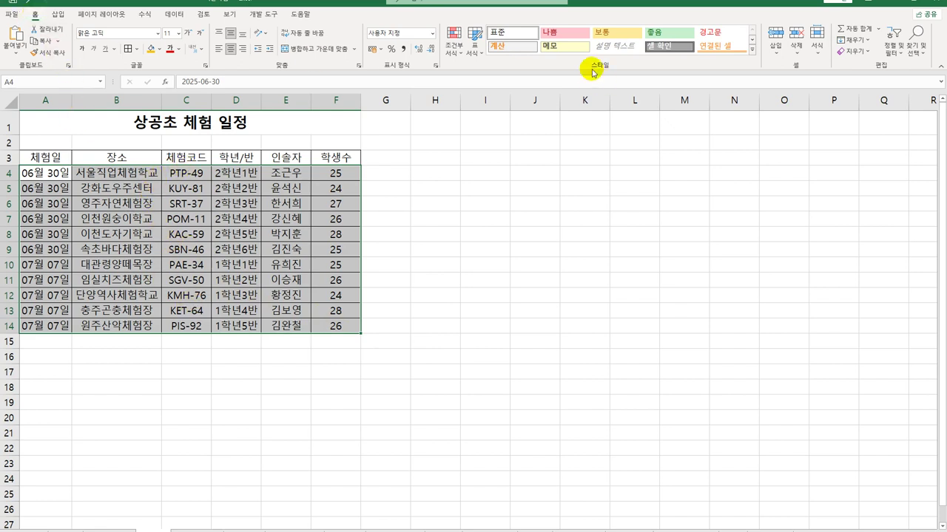
left_click(452, 49)
left_click(471, 189)
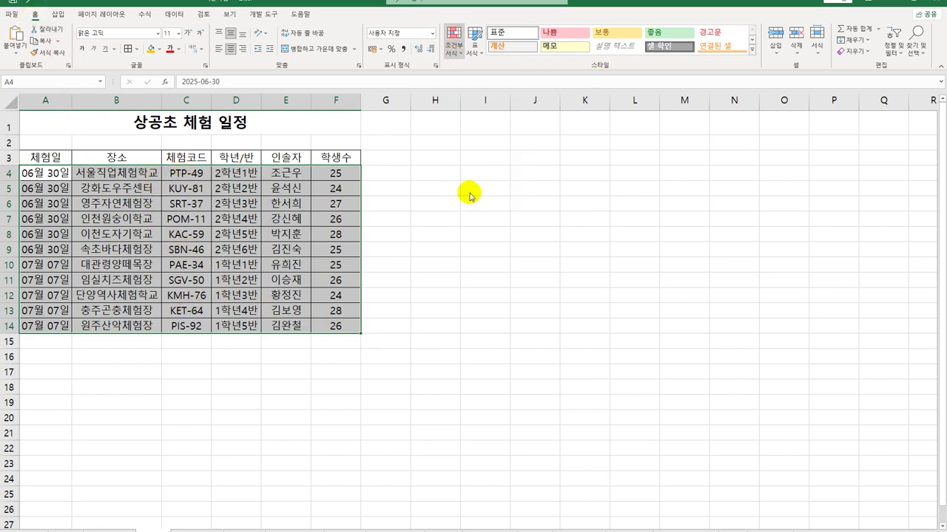
left_click(445, 192)
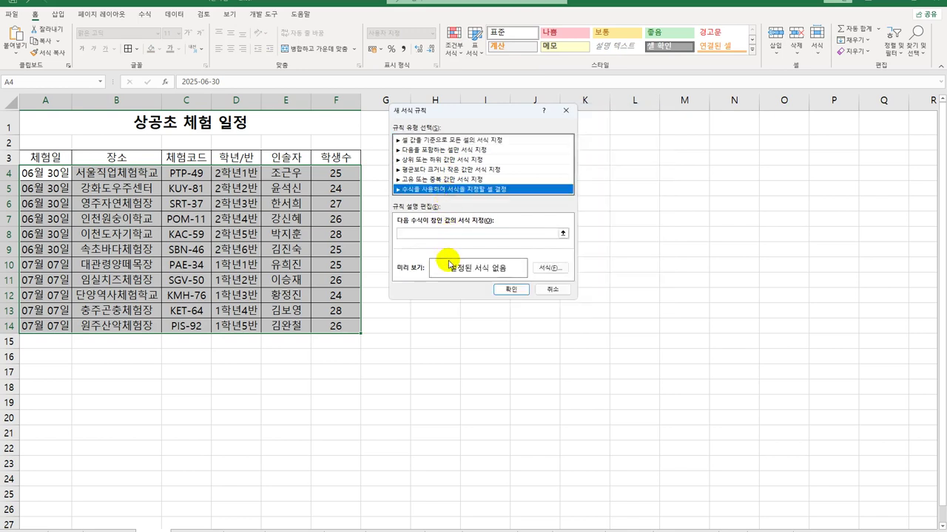
left_click(455, 234)
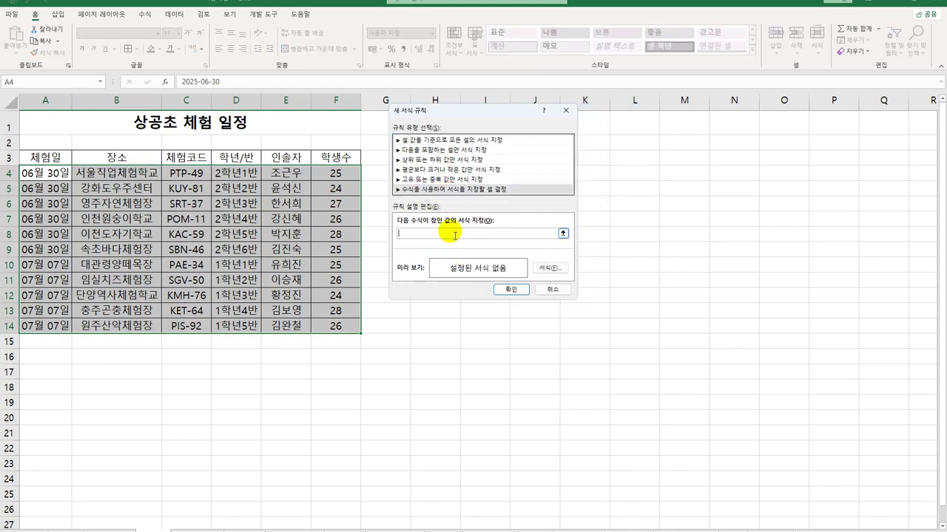
Begin the rule's OR formula by testing whether the 체험코드 starts with P, with only the column absolute: =OR(LEFT($C4,1)="P"
type("=OR(LEFT(")
left_click(181, 175)
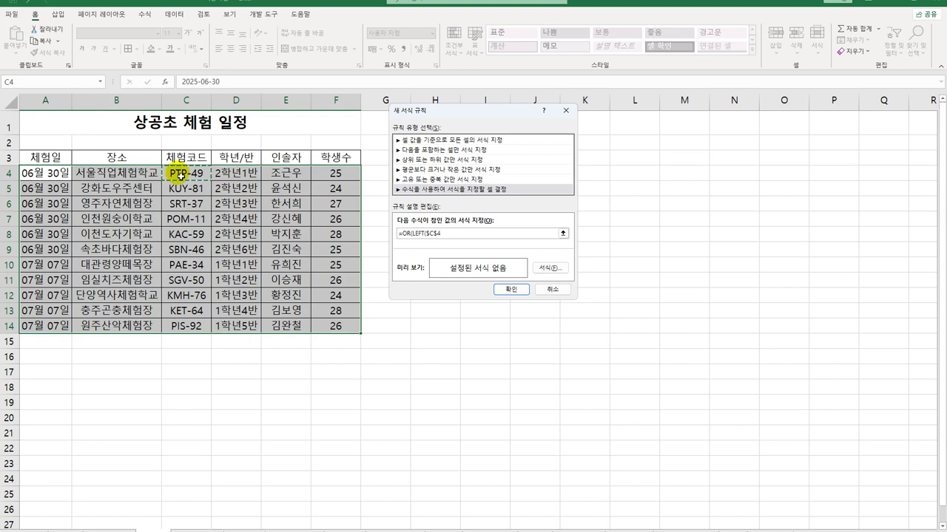
left_click(436, 233)
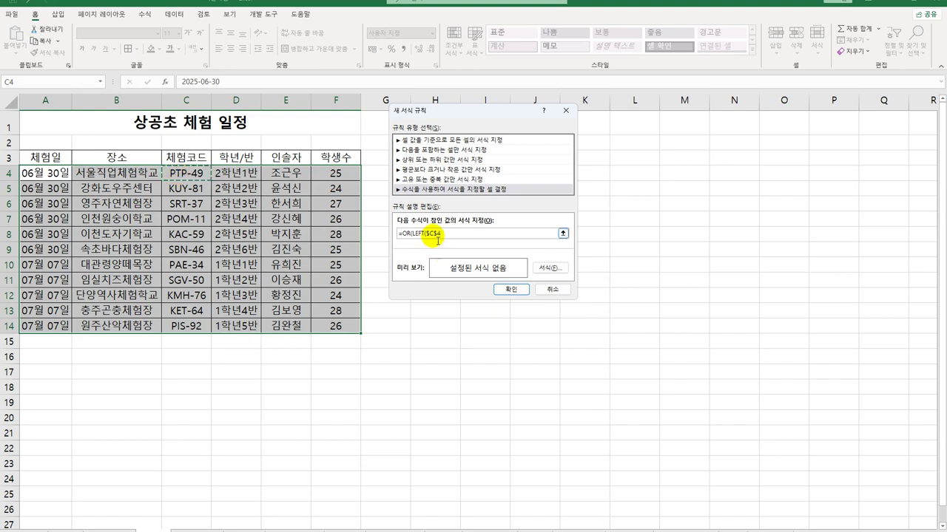
key("BackSpace")
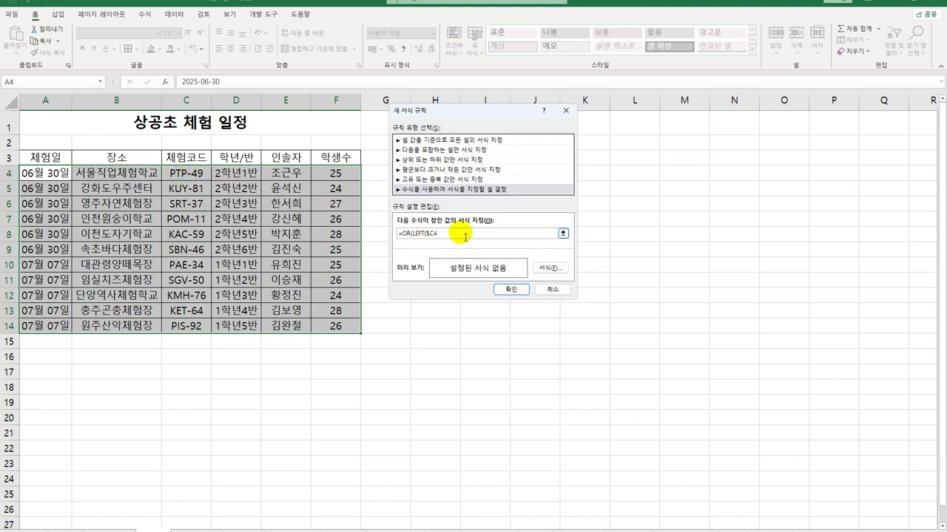
type(",1)")
type("=\"")
type("1")
type("P")
Complete the rule's OR formula with a second test for codes starting with S: =OR(LEFT($C4,1)="P",LEFT($C4,1)="S")
type("\",LEFT(")
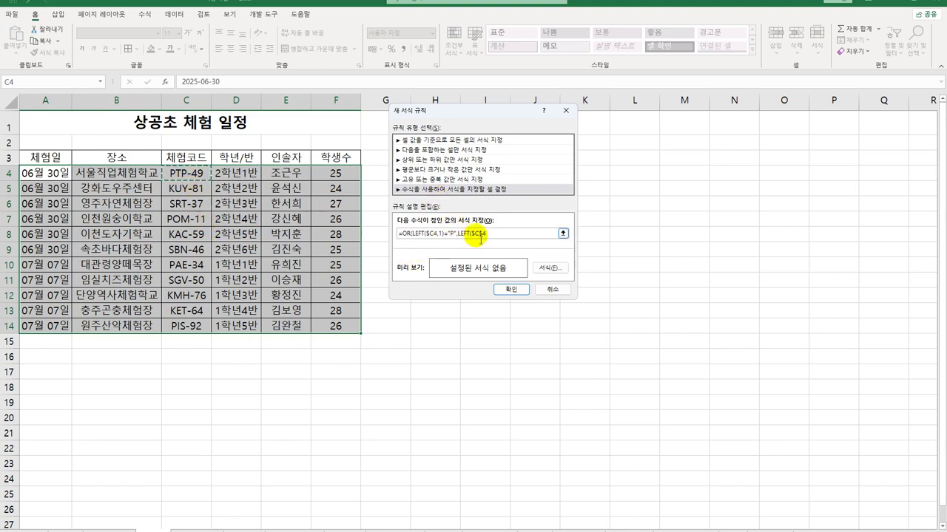
key("F4")
key("F4")
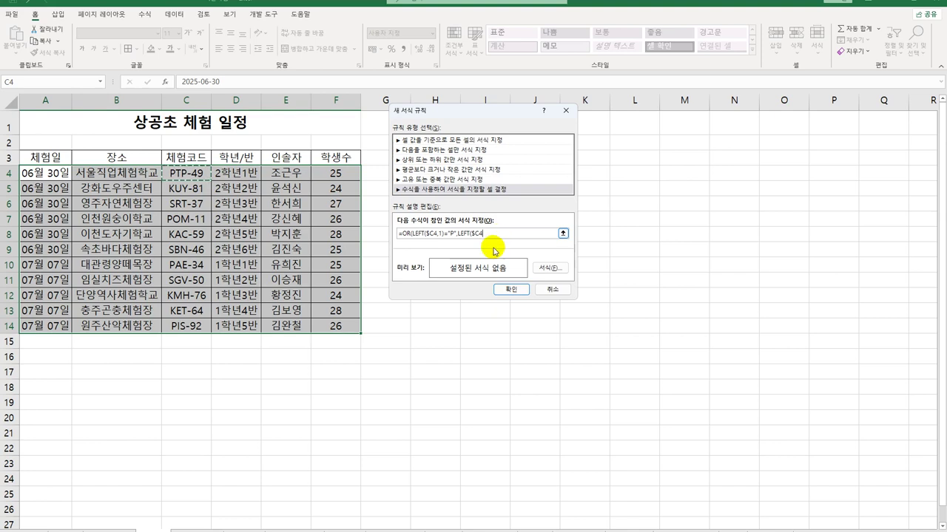
type(",1)=\"S")
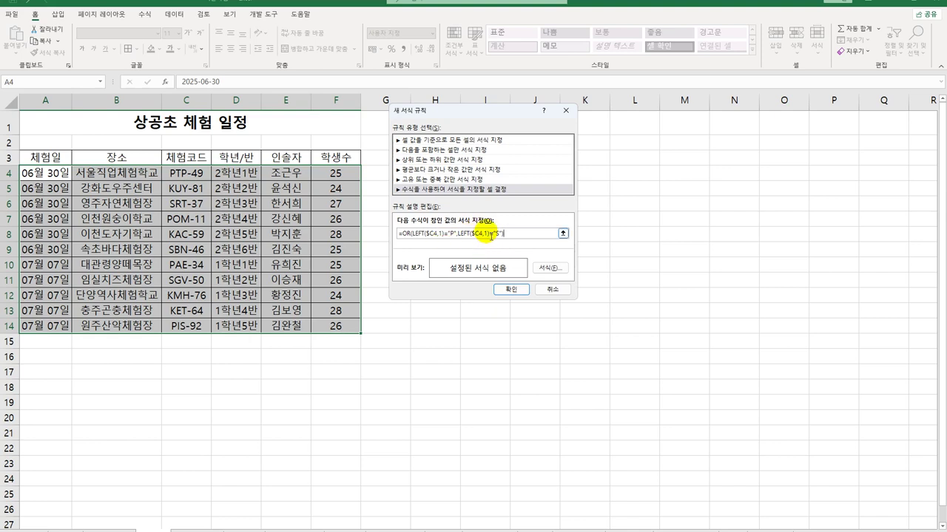
Set the rule's fill format to the standard green background colour and apply the rule to the field-trip data
left_click(559, 269)
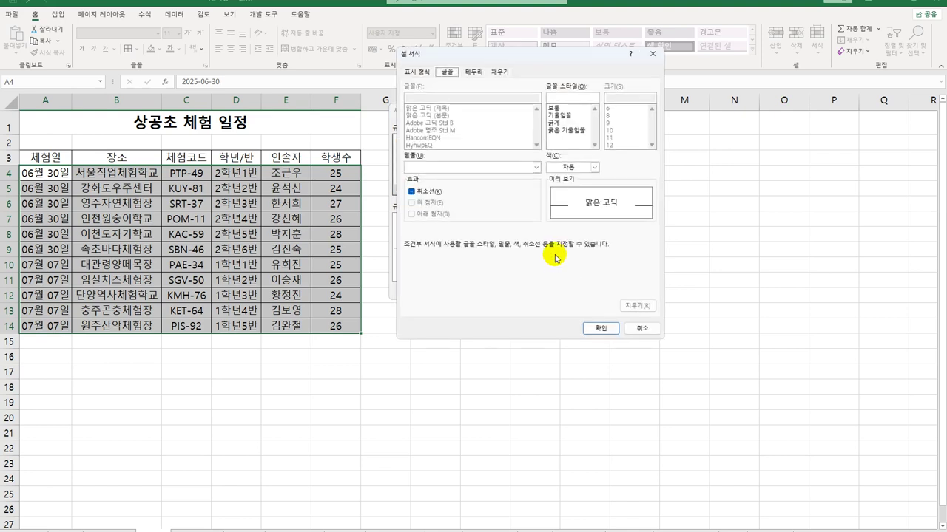
left_click(498, 72)
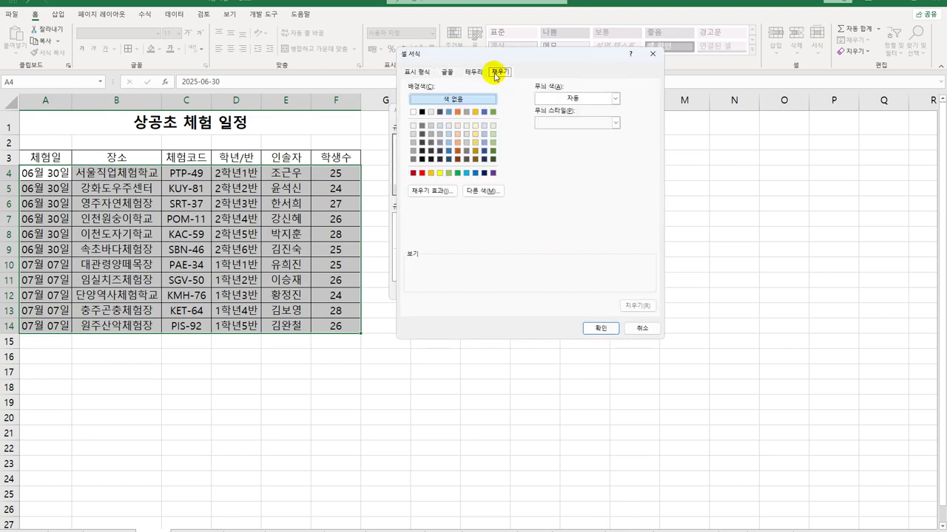
left_click(461, 176)
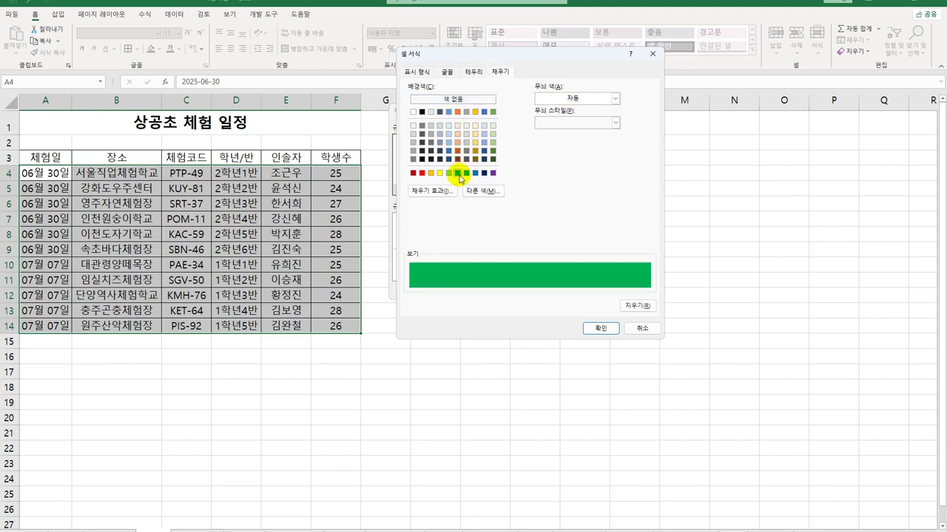
left_click(599, 99)
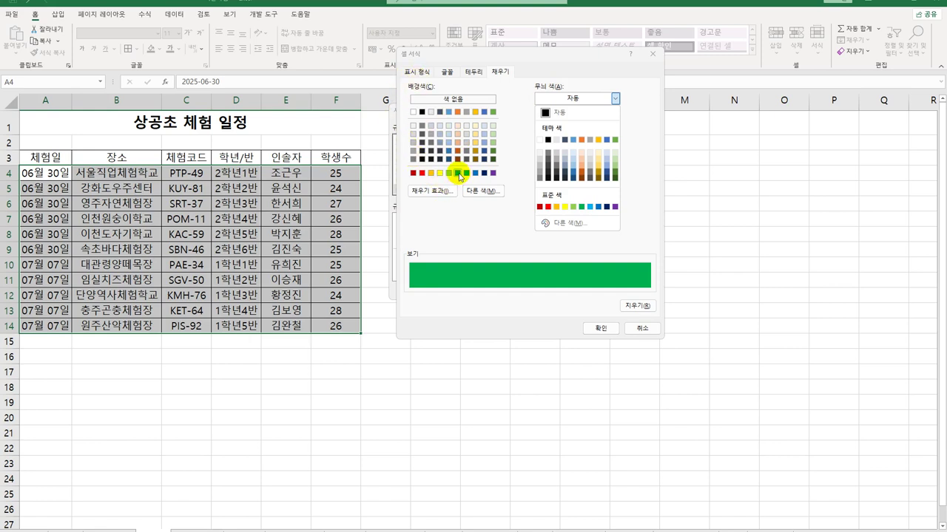
left_click(466, 233)
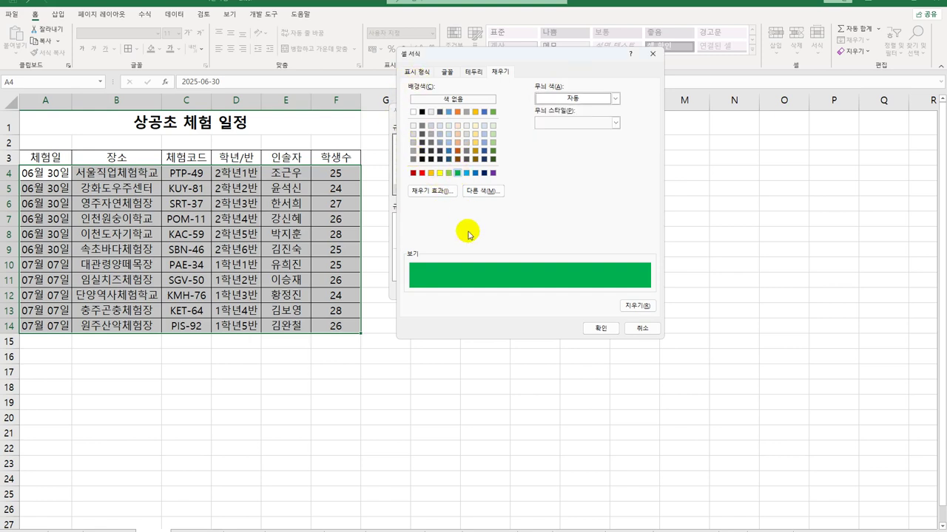
left_click(592, 331)
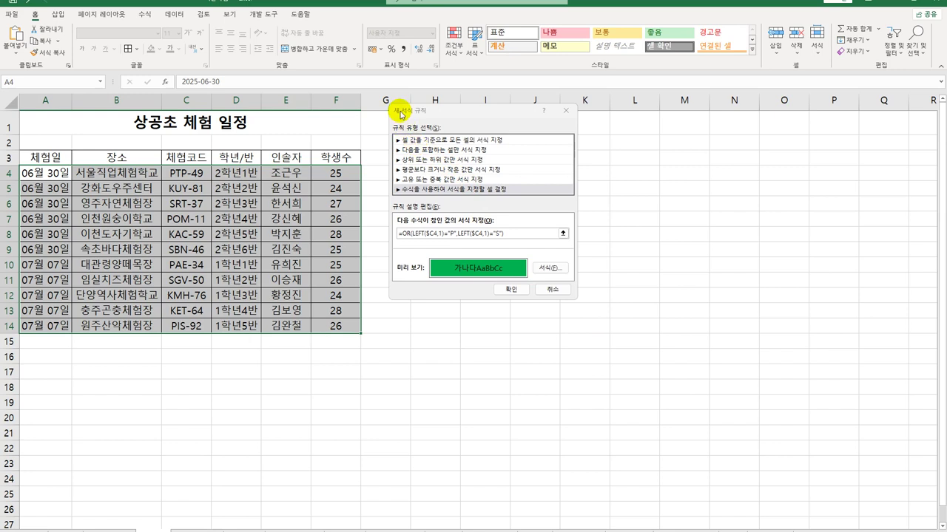
left_click(510, 290)
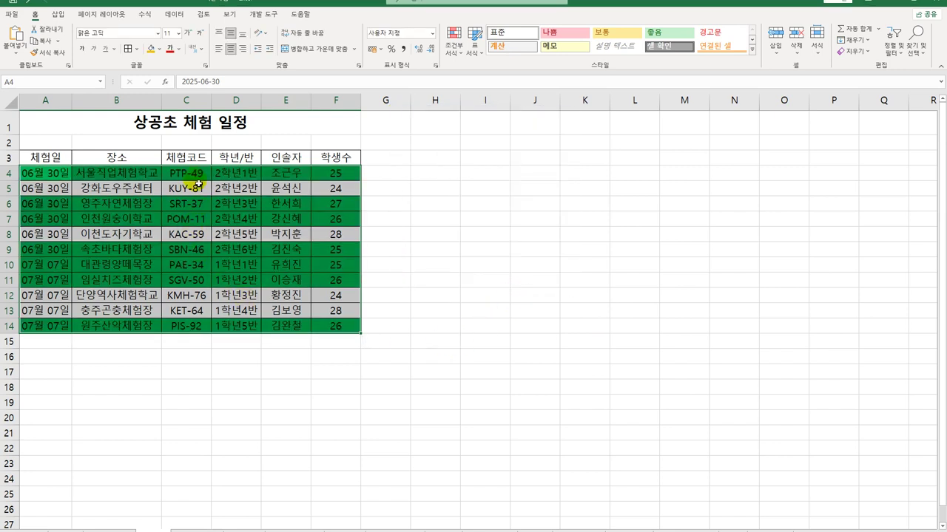
Check the highlighted rows against their 체험코드 values and compare the table with the finished version on the neighbouring sheet
left_click(194, 178)
left_click(192, 205)
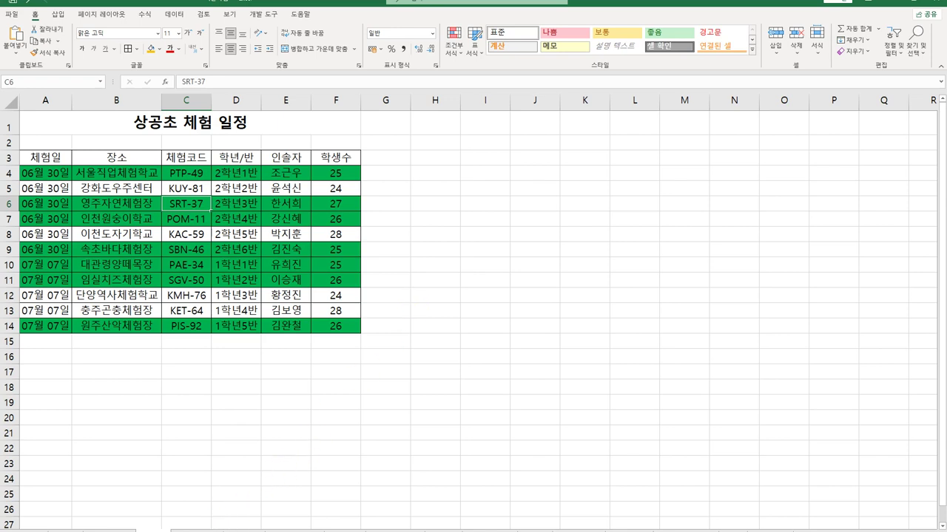
left_click(190, 122)
left_click(186, 204)
key("ctrl+Home")
left_click(414, 362)
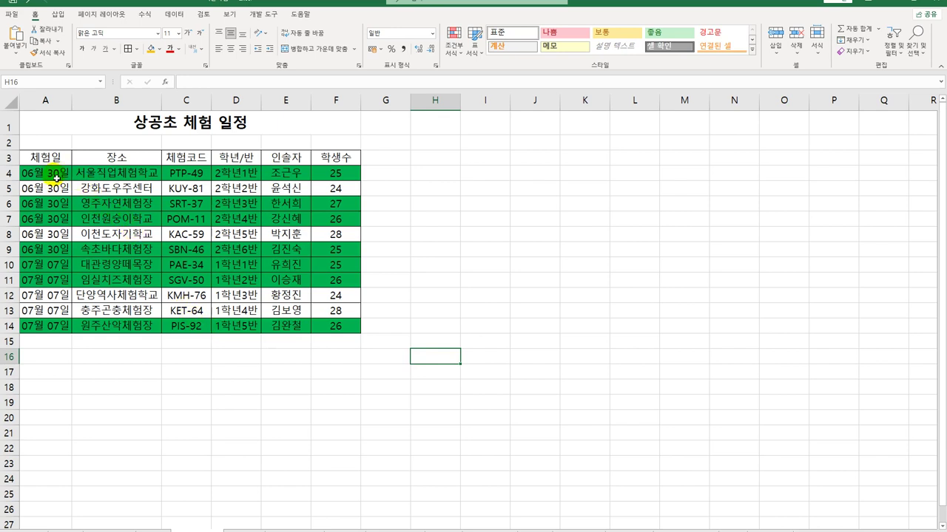
Review the conditional formatting rule applied to A4:F14 and its formula in the rules manager, without changing anything
left_click_drag(56, 179, 333, 332)
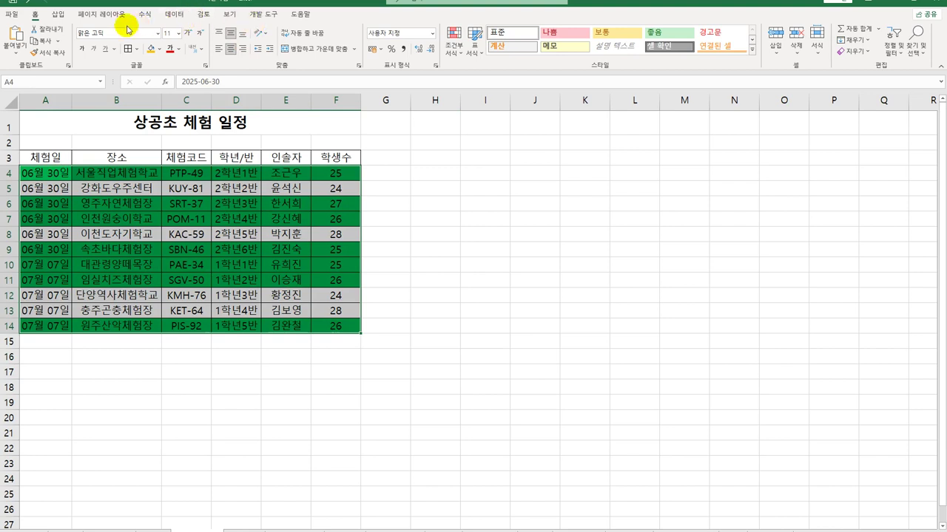
left_click(447, 53)
mouse_move(488, 202)
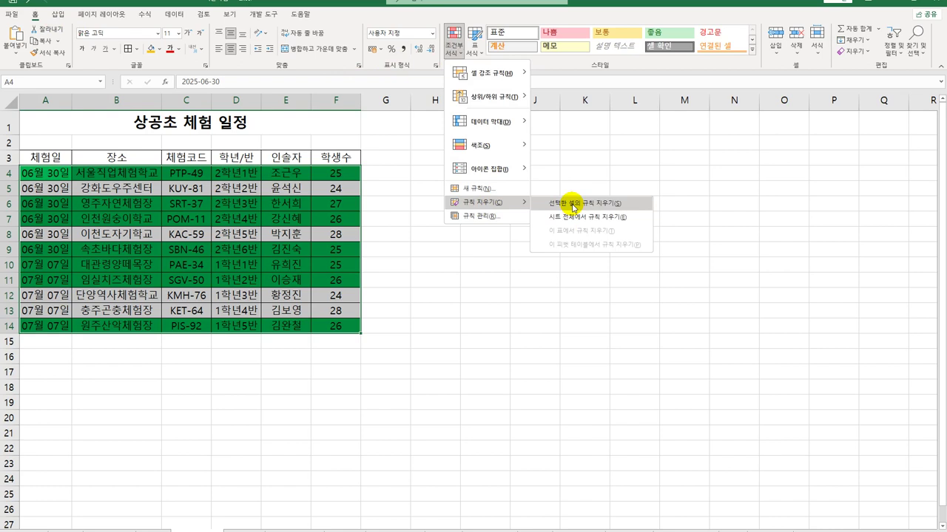
left_click(481, 216)
left_click_drag(459, 140, 550, 140)
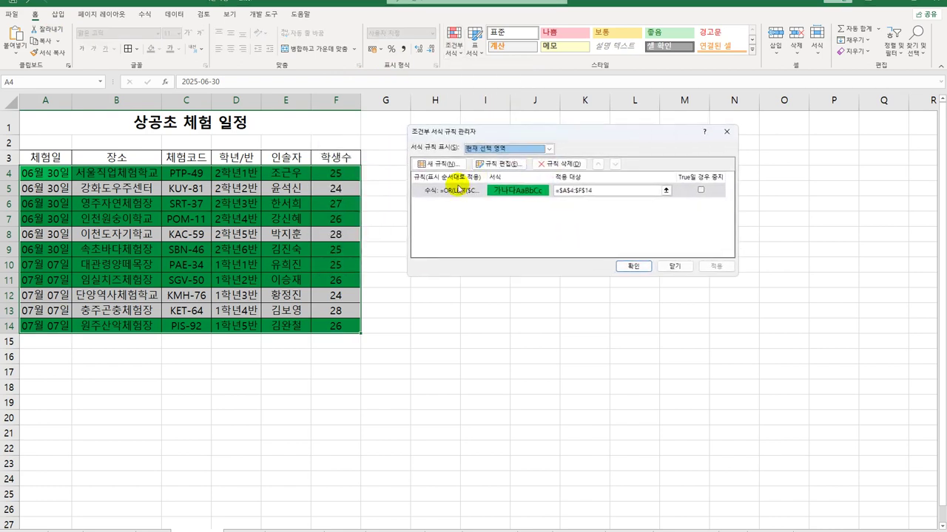
left_click(448, 191)
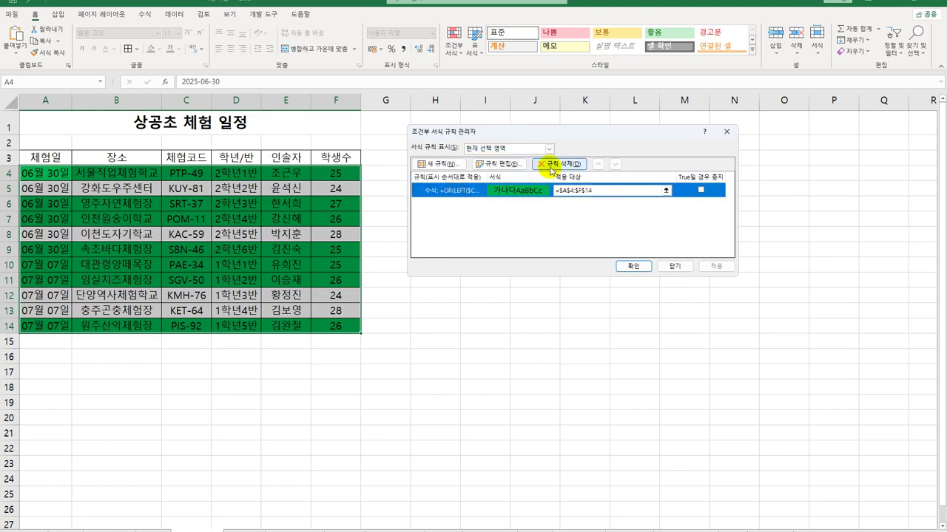
left_click(509, 167)
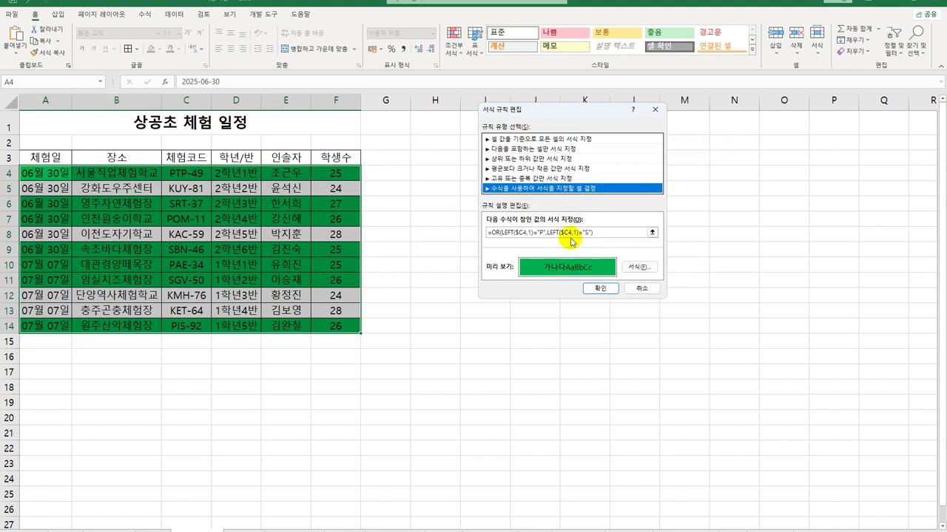
left_click(632, 293)
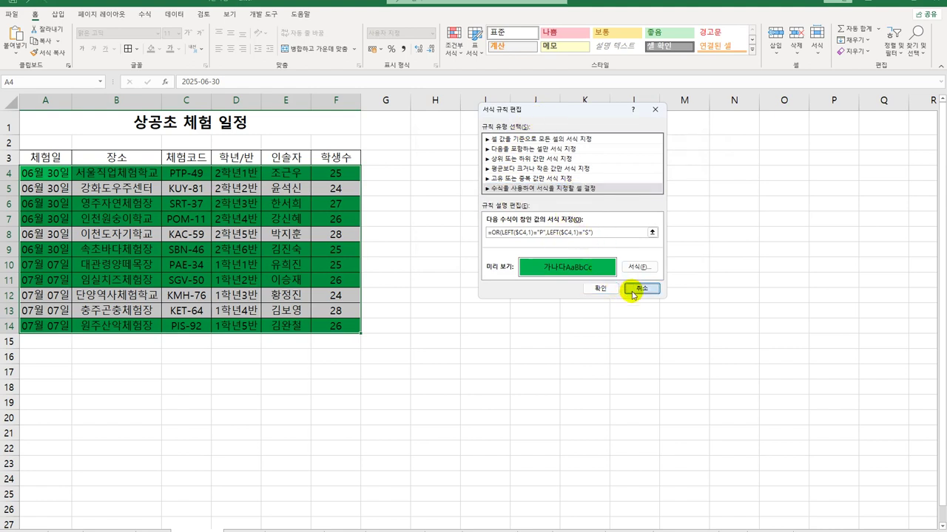
left_click(676, 266)
Insert a new blank chart sheet with the empty cell L14 selected
left_click(619, 327)
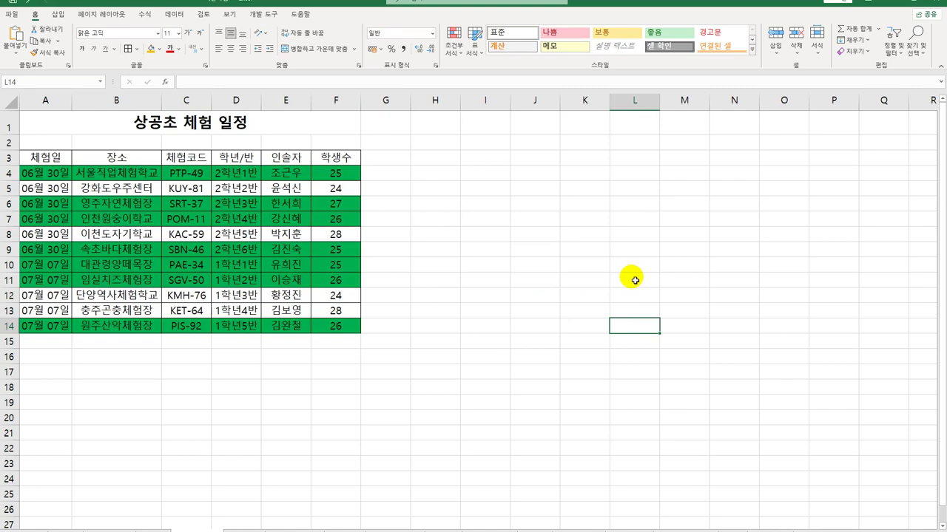
key("F11")
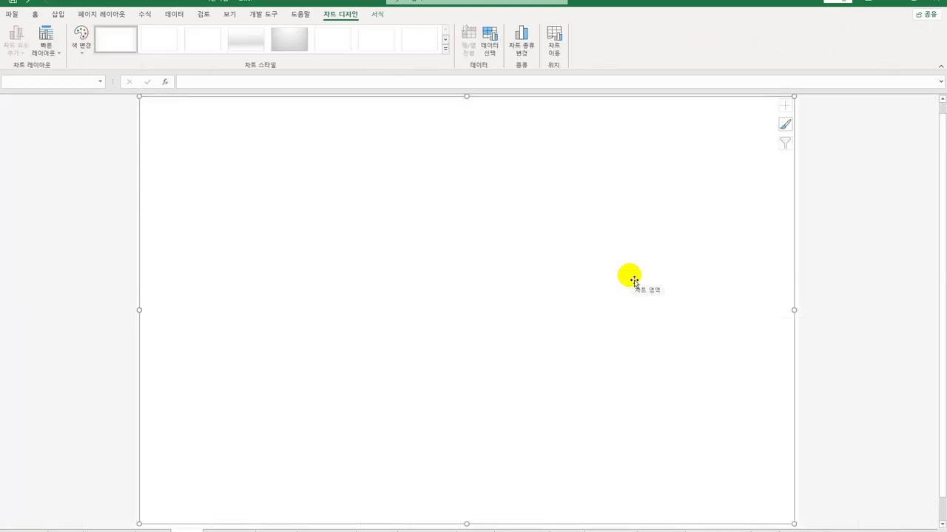